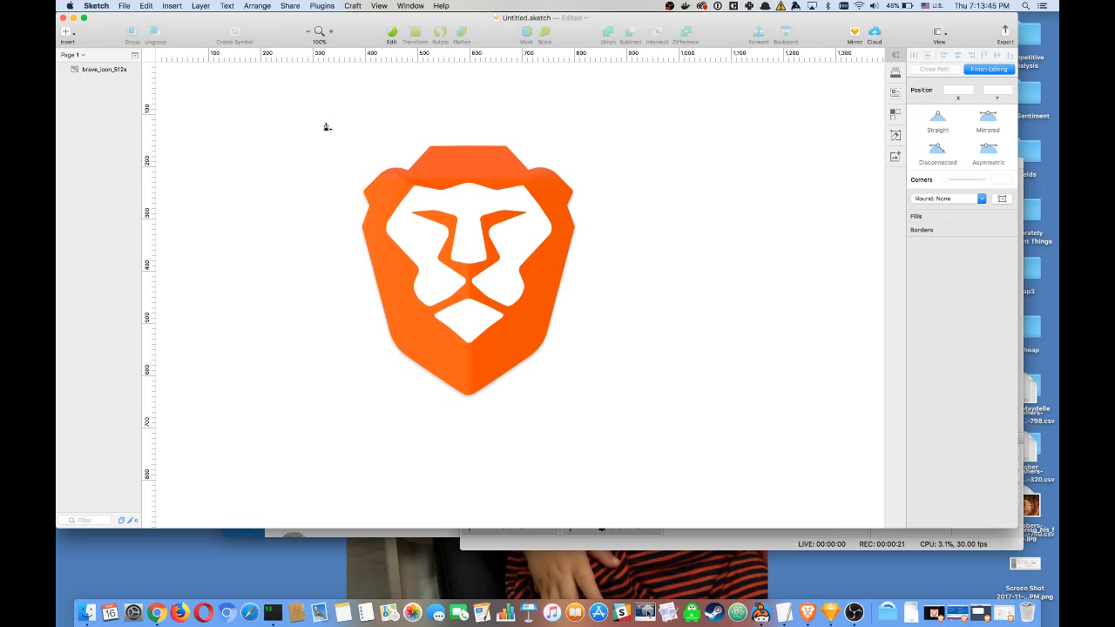
Trace the lion head with the Vector tool from the left ear down the left side, around the chin to the right jaw corner
{"action": "left_click", "coordinate": [68, 34]}
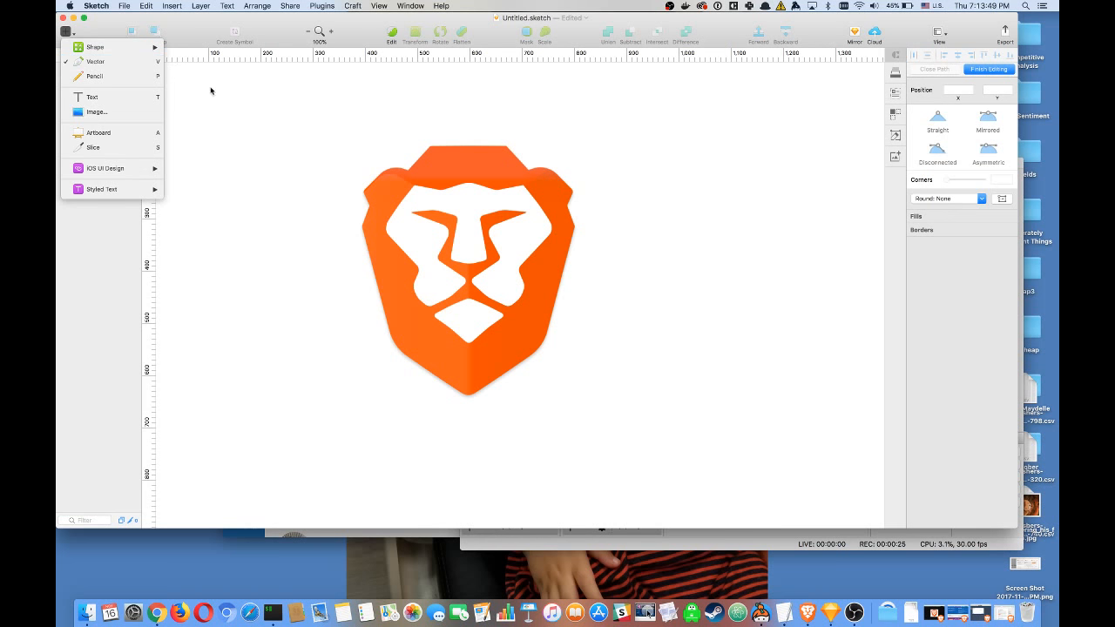
{"action": "left_click", "coordinate": [241, 109]}
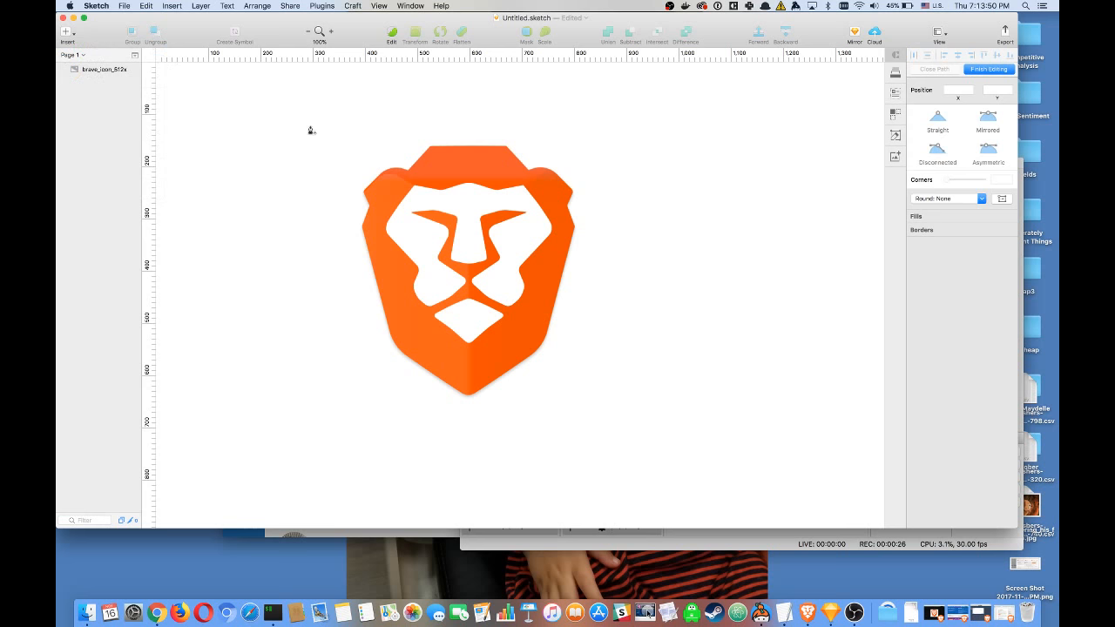
{"action": "left_click", "coordinate": [364, 197]}
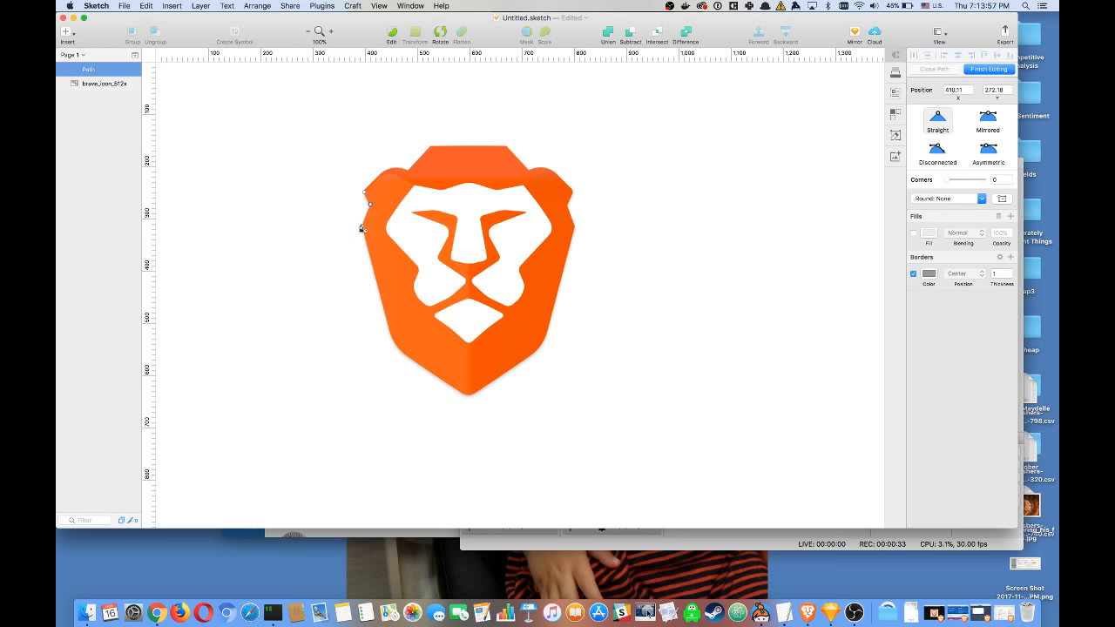
{"action": "left_click", "coordinate": [364, 225]}
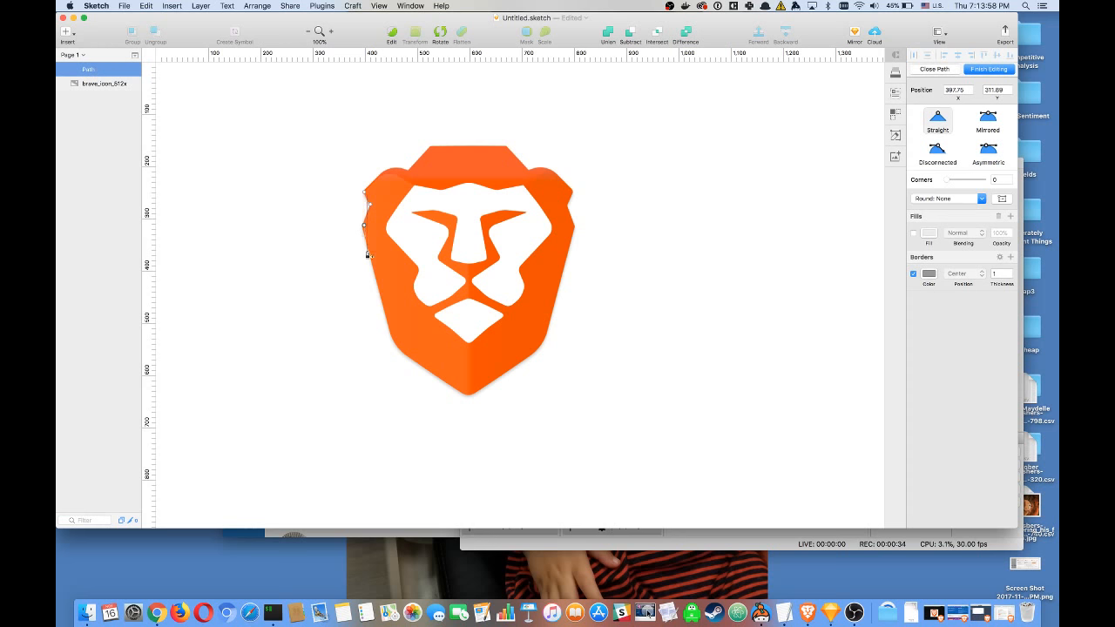
{"action": "left_click", "coordinate": [392, 341]}
{"action": "left_click", "coordinate": [468, 396]}
{"action": "left_click", "coordinate": [544, 343]}
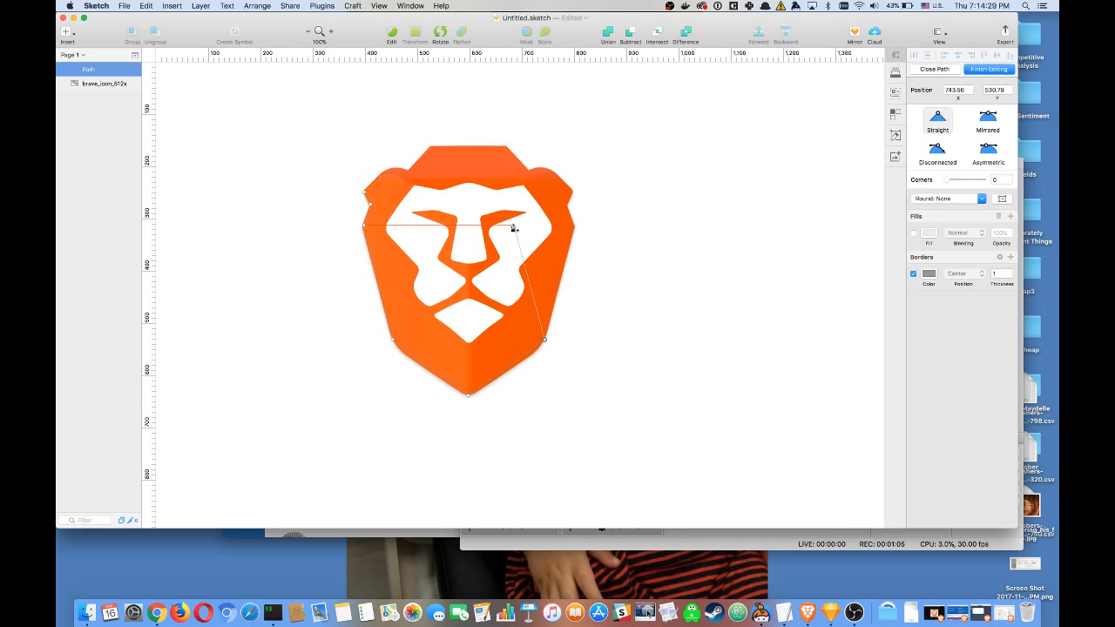
Continue the head outline up the right side and around the right ear to its inner corner
{"action": "left_click", "coordinate": [574, 226]}
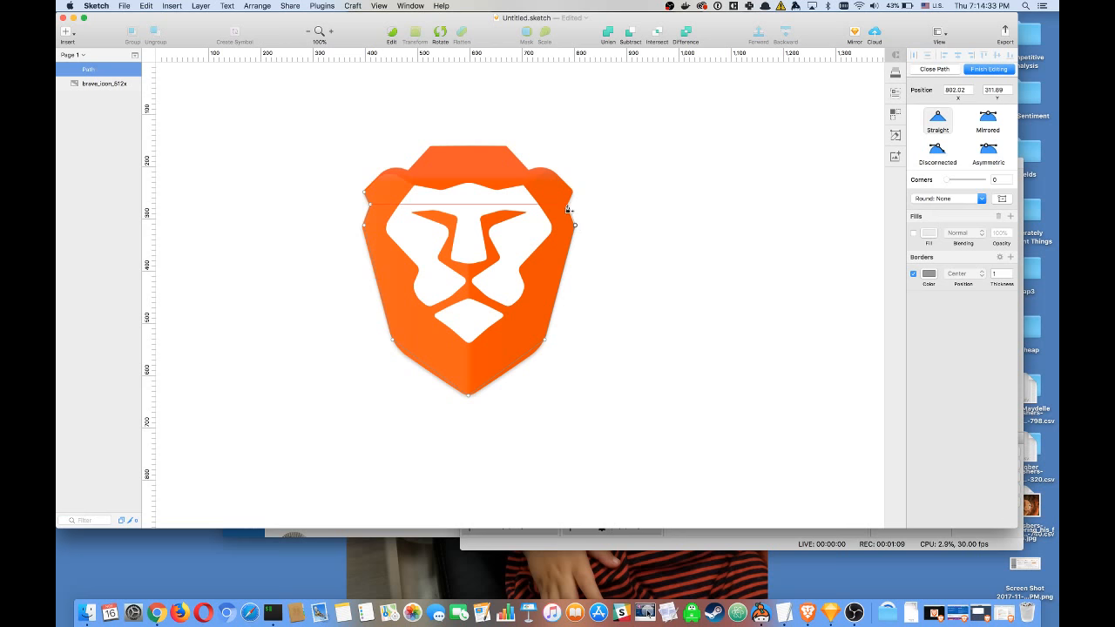
{"action": "left_click", "coordinate": [567, 205]}
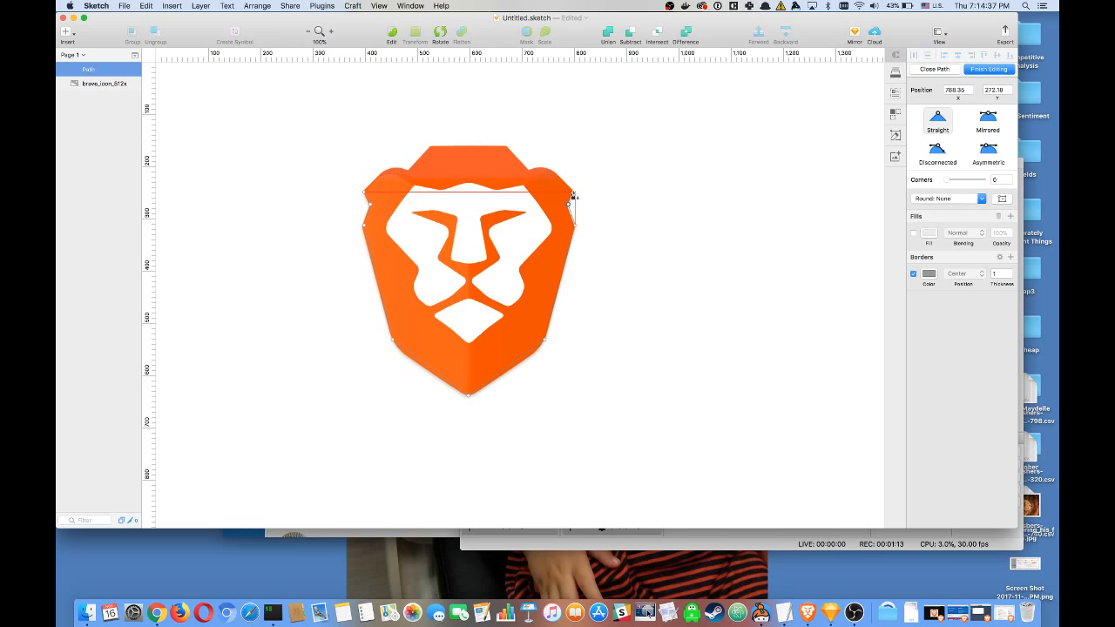
{"action": "left_click", "coordinate": [573, 192]}
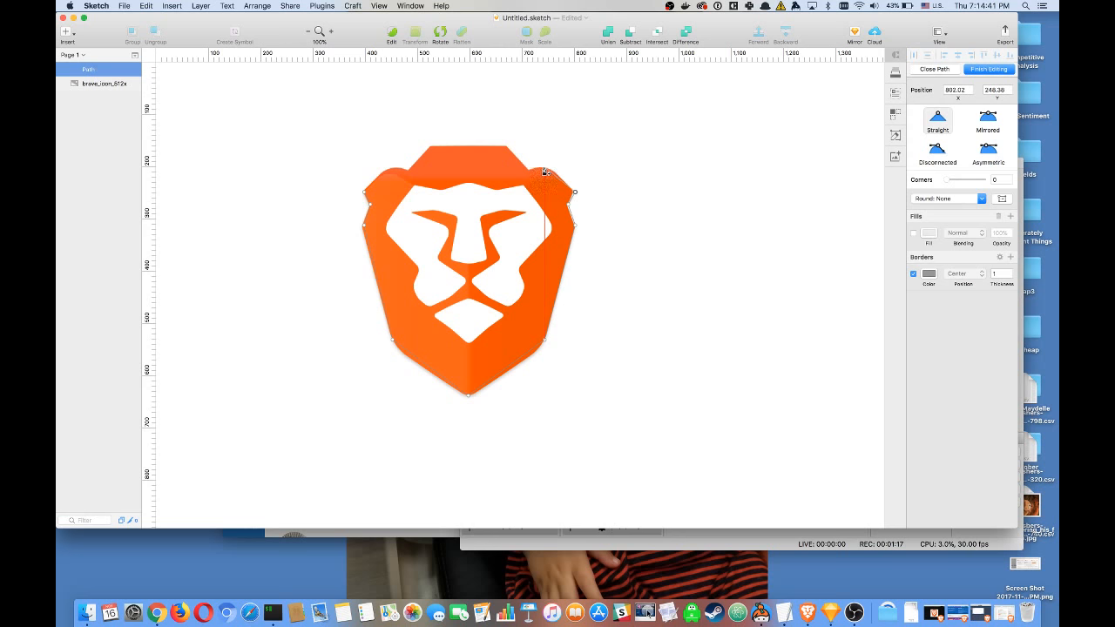
{"action": "left_click", "coordinate": [544, 168]}
{"action": "left_click", "coordinate": [528, 171]}
Trace the flat head top and the left ear, bringing the outline back to its starting point
{"action": "left_click", "coordinate": [507, 149]}
{"action": "left_click", "coordinate": [431, 148]}
{"action": "left_click", "coordinate": [410, 171]}
{"action": "left_click", "coordinate": [393, 170]}
{"action": "left_click_drag", "start_coordinate": [393, 169], "coordinate": [386, 196]}
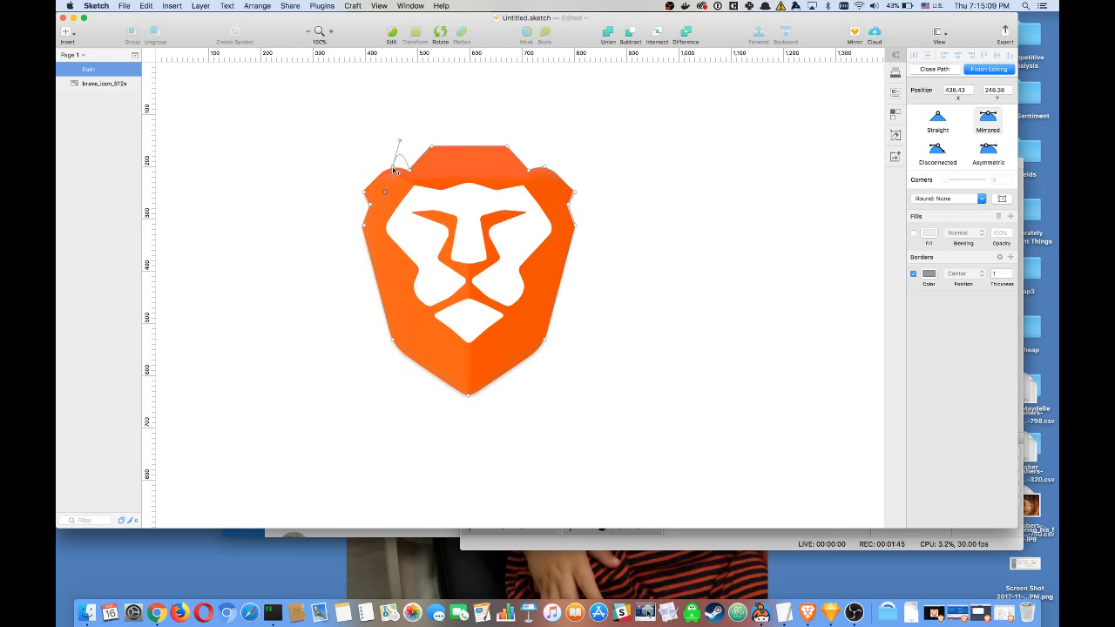
{"action": "left_click", "coordinate": [394, 170]}
{"action": "left_click_drag", "start_coordinate": [394, 170], "coordinate": [364, 193]}
Make the left ear's outer corner point Disconnected and adjust its upper handle to follow the ear's curve
{"action": "left_click", "coordinate": [938, 150]}
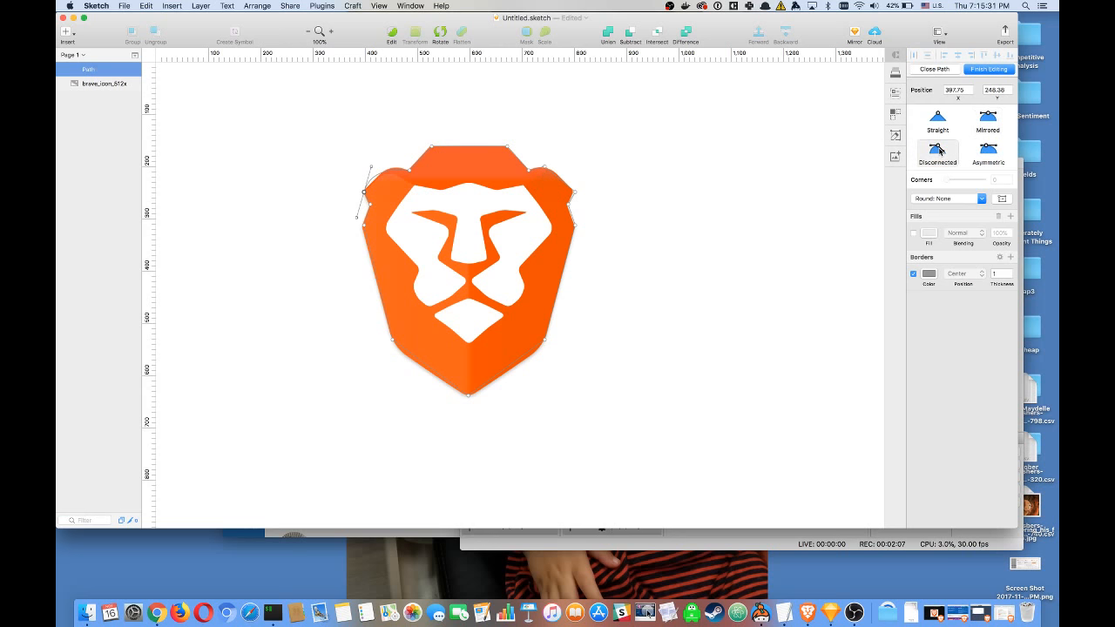
{"action": "left_click", "coordinate": [371, 167]}
{"action": "mouse_move", "coordinate": [371, 167]}
{"action": "left_mouse_down"}
{"action": "mouse_move", "coordinate": [366, 184]}
{"action": "mouse_move", "coordinate": [387, 163]}
{"action": "left_mouse_up"}
{"action": "left_click_drag", "start_coordinate": [388, 164], "coordinate": [387, 164]}
{"action": "left_click", "coordinate": [370, 204]}
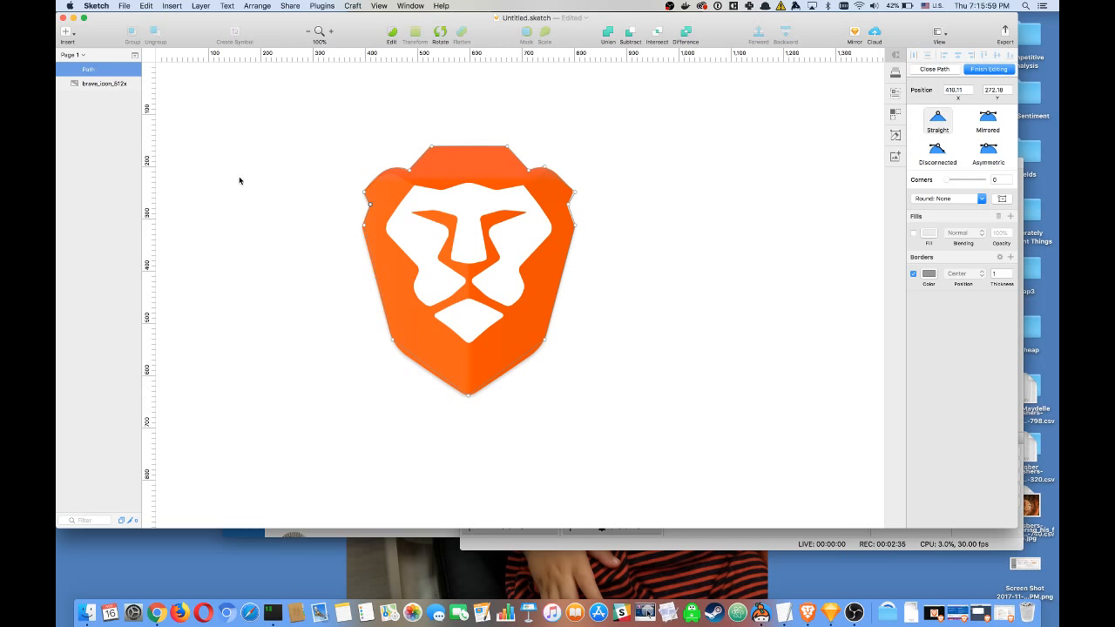
Turn on the fill of the traced head outline and finish editing the path
{"action": "left_click", "coordinate": [913, 234]}
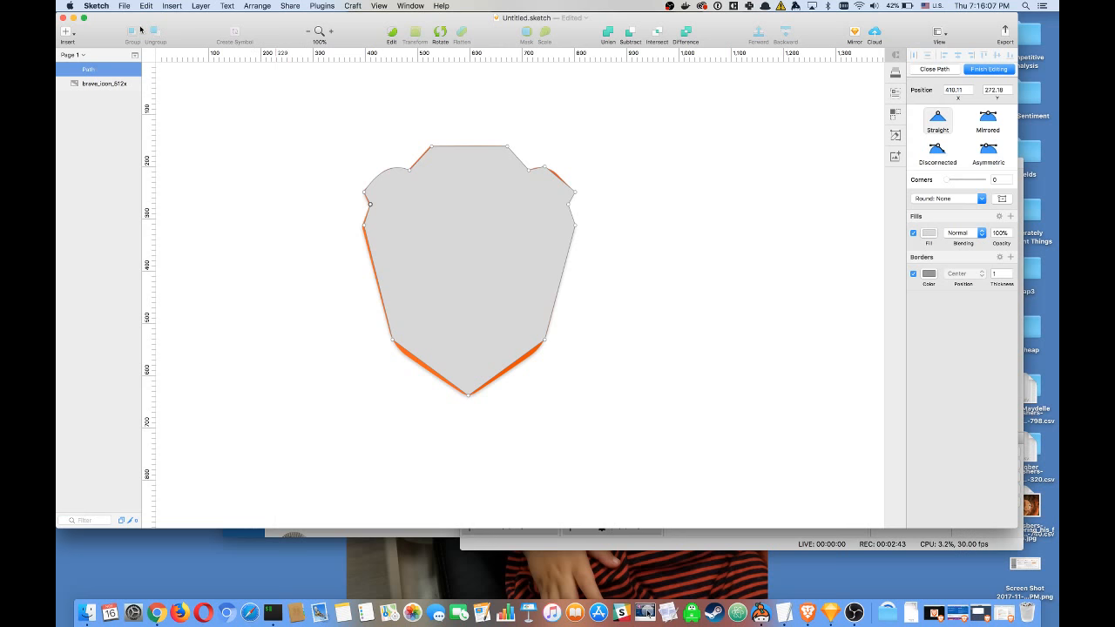
{"action": "left_click", "coordinate": [488, 279]}
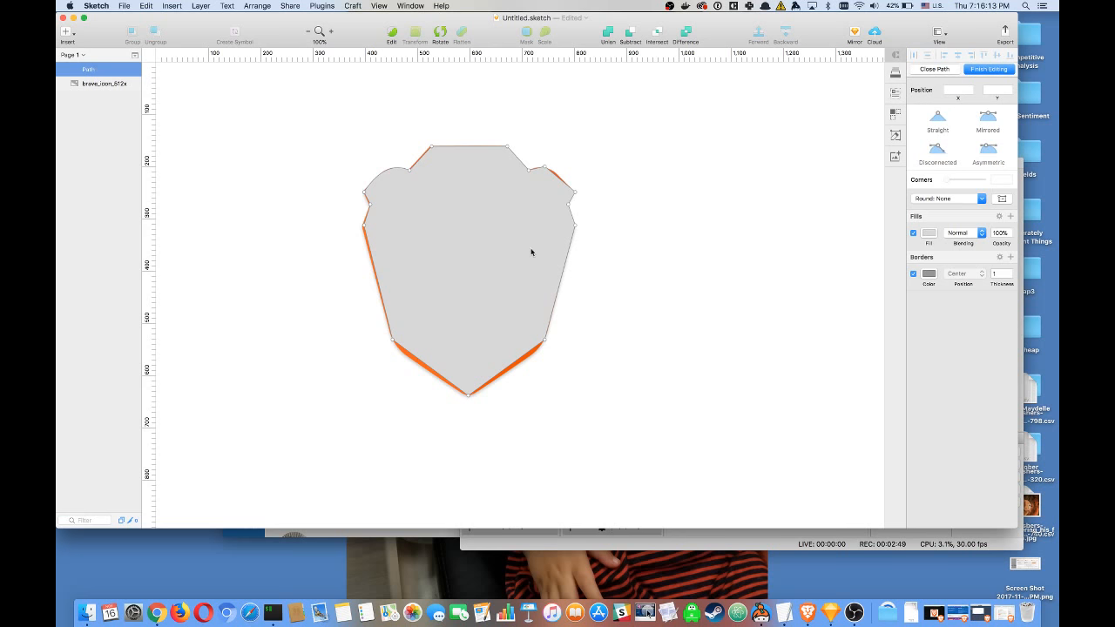
{"action": "left_click", "coordinate": [987, 68]}
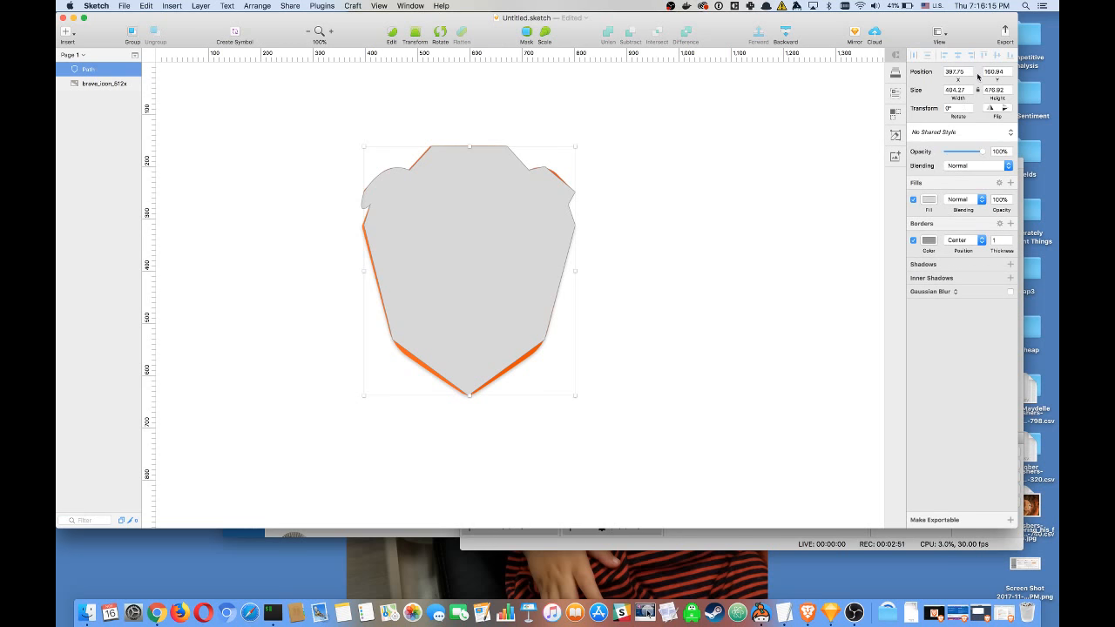
Set the head shape's opacity to 32% to reveal the icon underneath
{"action": "left_click", "coordinate": [965, 152]}
{"action": "left_click_drag", "start_coordinate": [965, 152], "coordinate": [961, 154]}
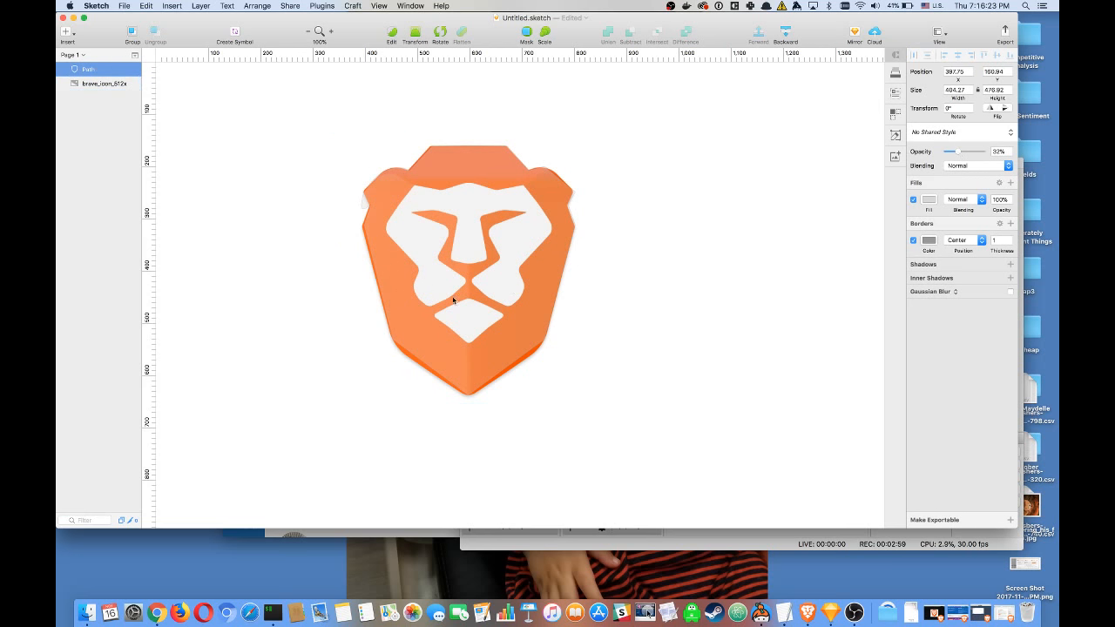
{"action": "left_click", "coordinate": [458, 246]}
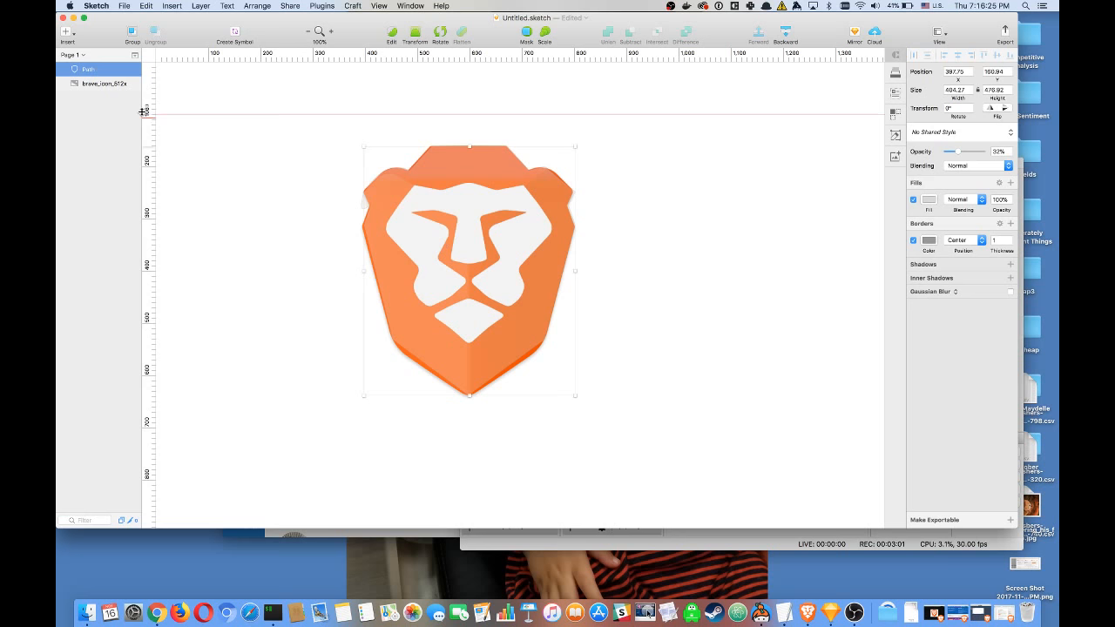
Start a second vector path at the white face's upper-left brow corner and trace the outer cheek down to the muzzle's lower edge
{"action": "left_click", "coordinate": [68, 31]}
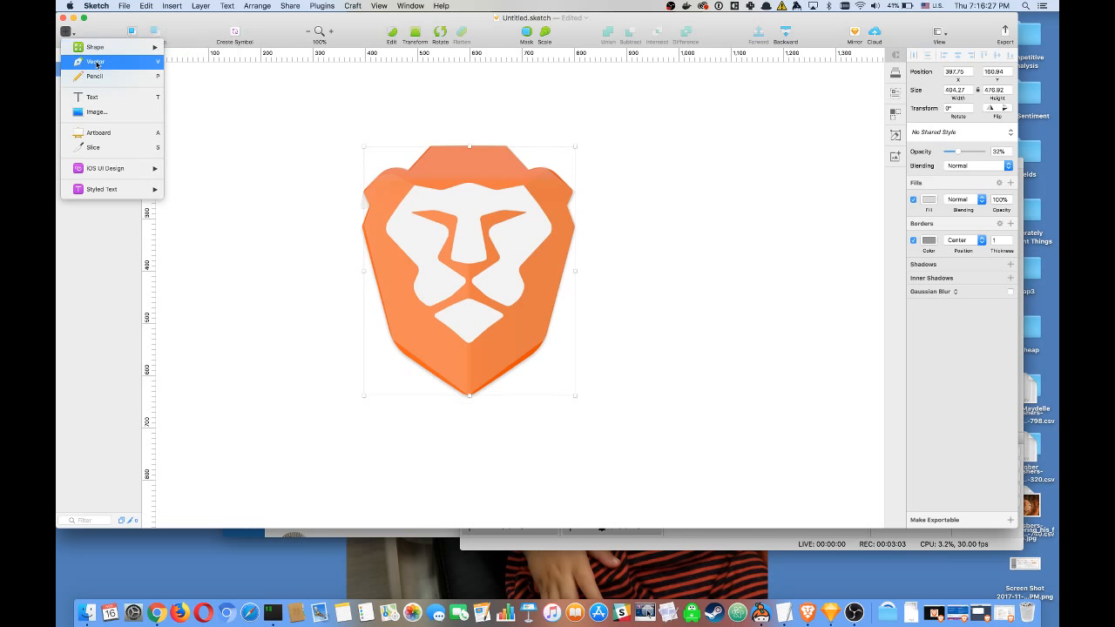
{"action": "left_click", "coordinate": [96, 63]}
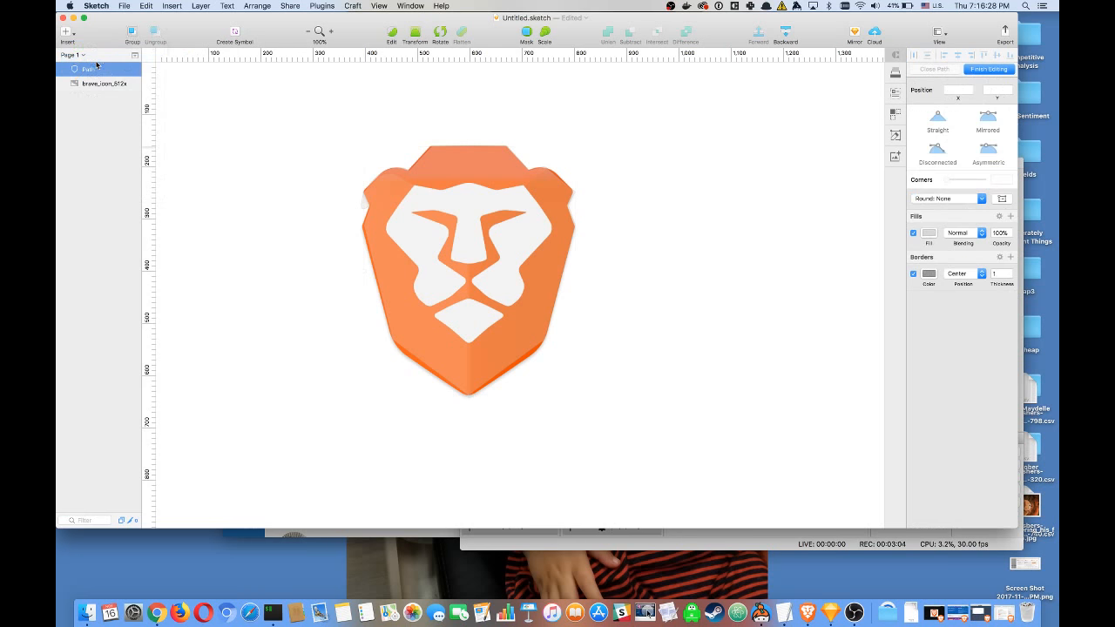
{"action": "left_click", "coordinate": [414, 186]}
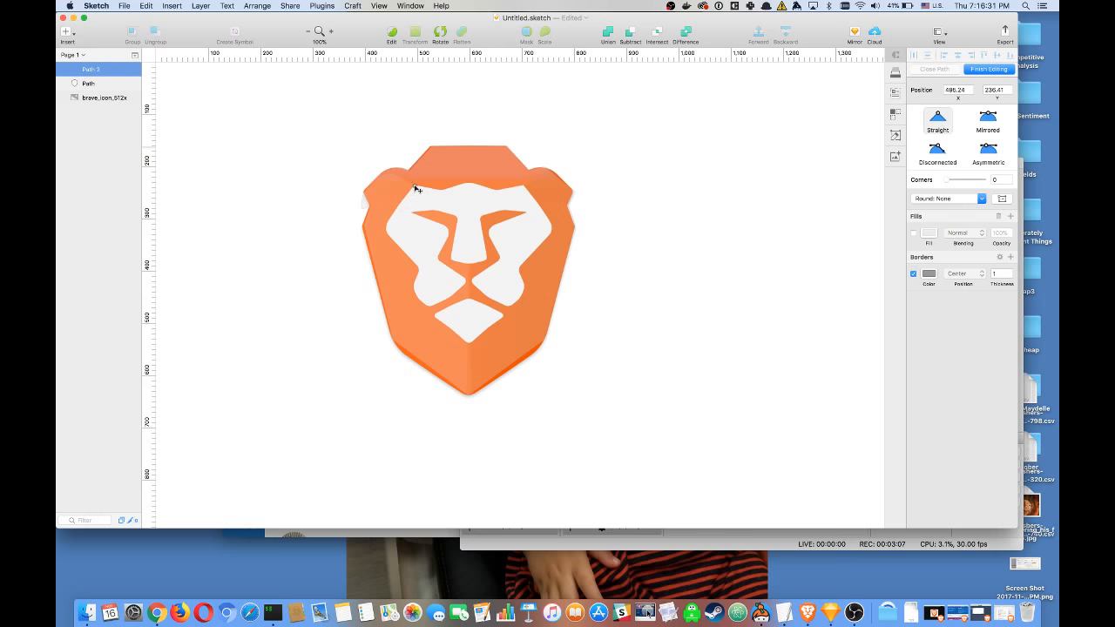
{"action": "left_click", "coordinate": [386, 234]}
{"action": "left_click", "coordinate": [418, 271]}
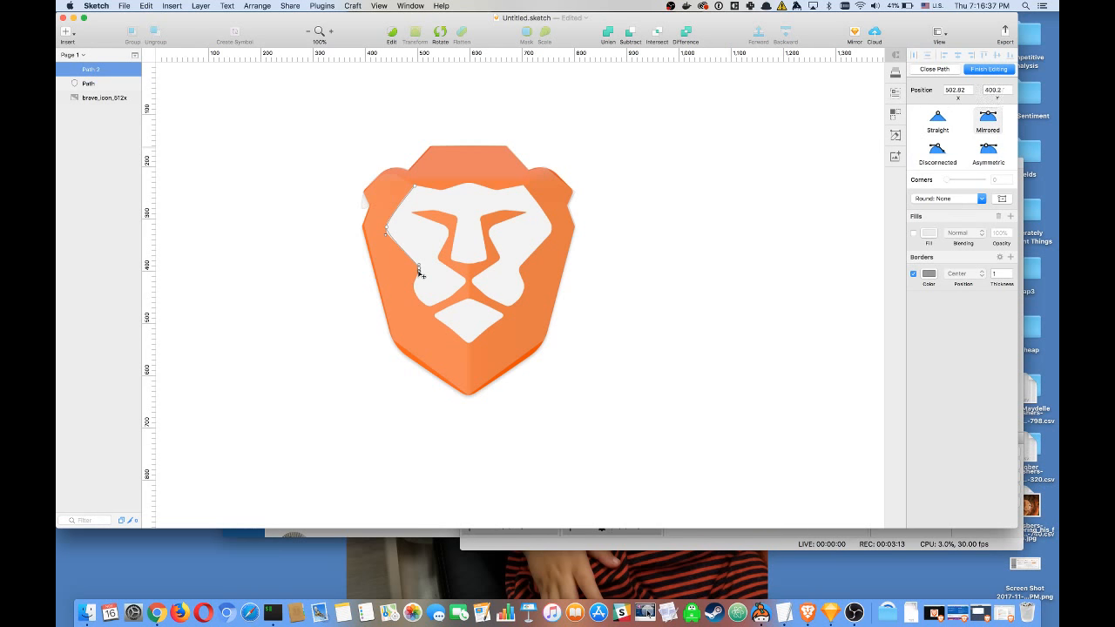
{"action": "left_click", "coordinate": [414, 293]}
{"action": "left_click", "coordinate": [433, 305]}
Continue the face path past the mouth, nose and left eye back to the brow corner, and finish editing it
{"action": "left_click", "coordinate": [466, 275]}
{"action": "left_click", "coordinate": [438, 259]}
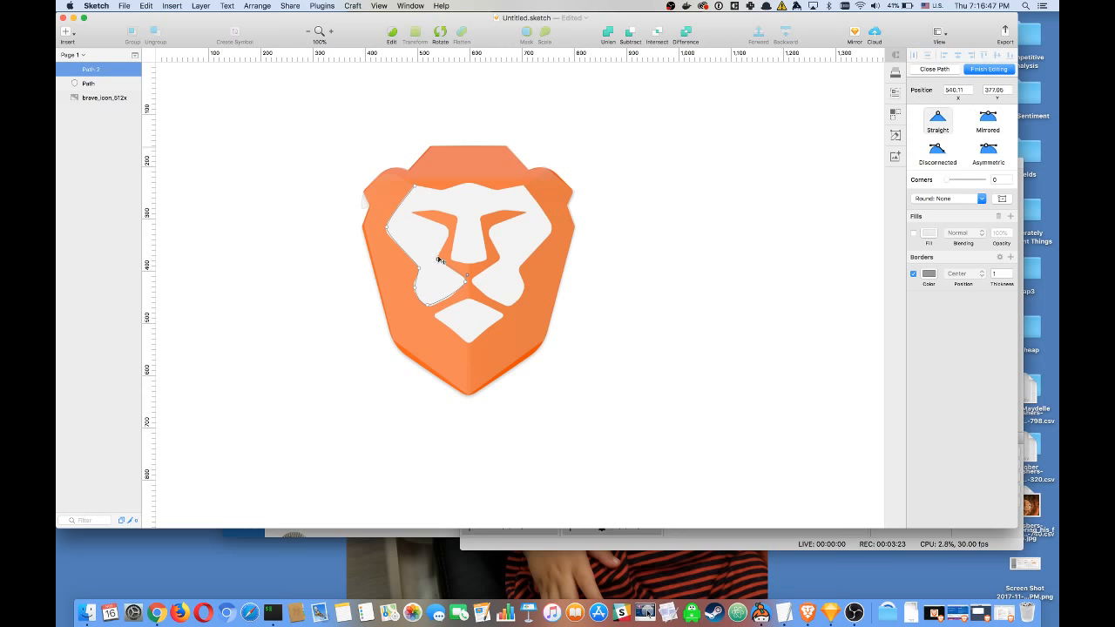
{"action": "left_click_drag", "start_coordinate": [447, 226], "coordinate": [451, 232]}
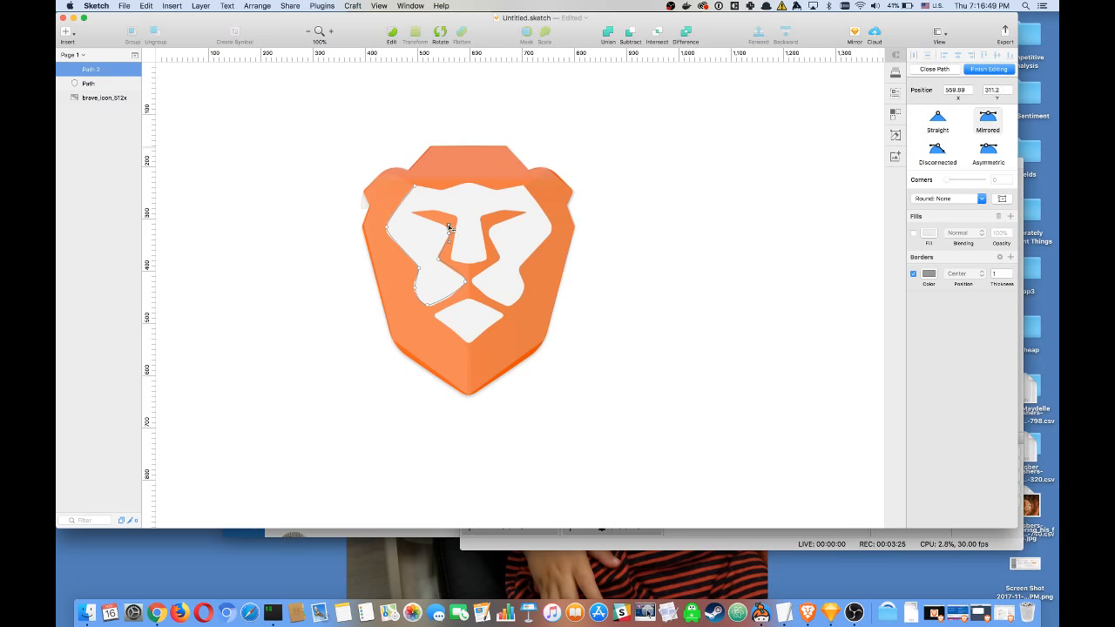
{"action": "left_click", "coordinate": [414, 212]}
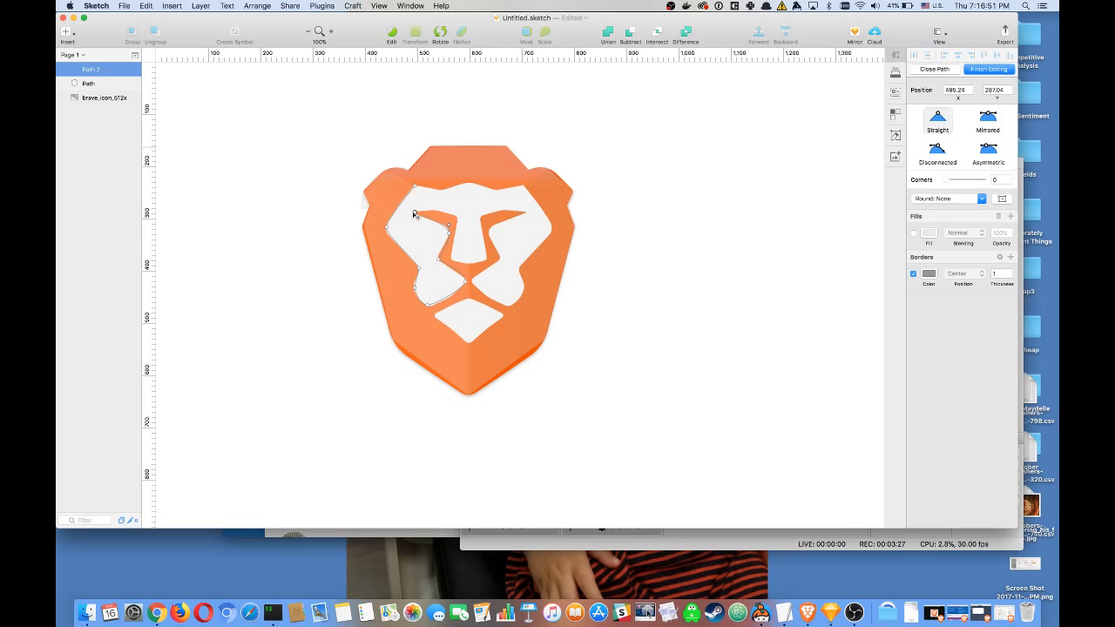
{"action": "left_click", "coordinate": [435, 209]}
{"action": "left_click", "coordinate": [416, 187]}
{"action": "left_click", "coordinate": [975, 70]}
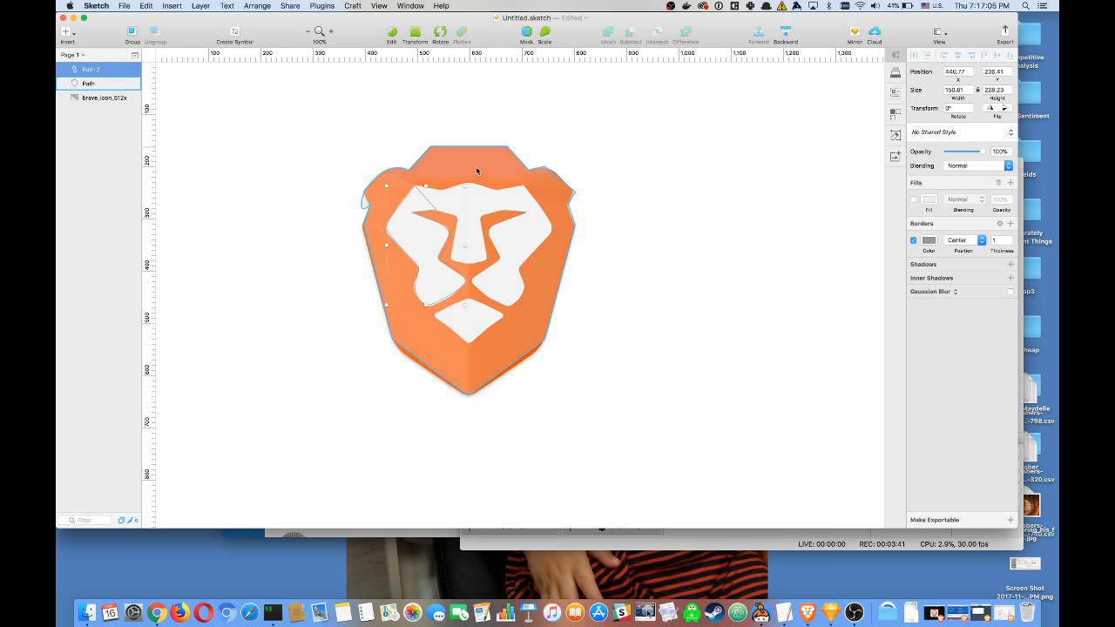
Move the head shape to the right of the lion icon at X 827, Y 160, and set its opacity to 100%
{"action": "left_click_drag", "start_coordinate": [476, 170], "coordinate": [640, 150]}
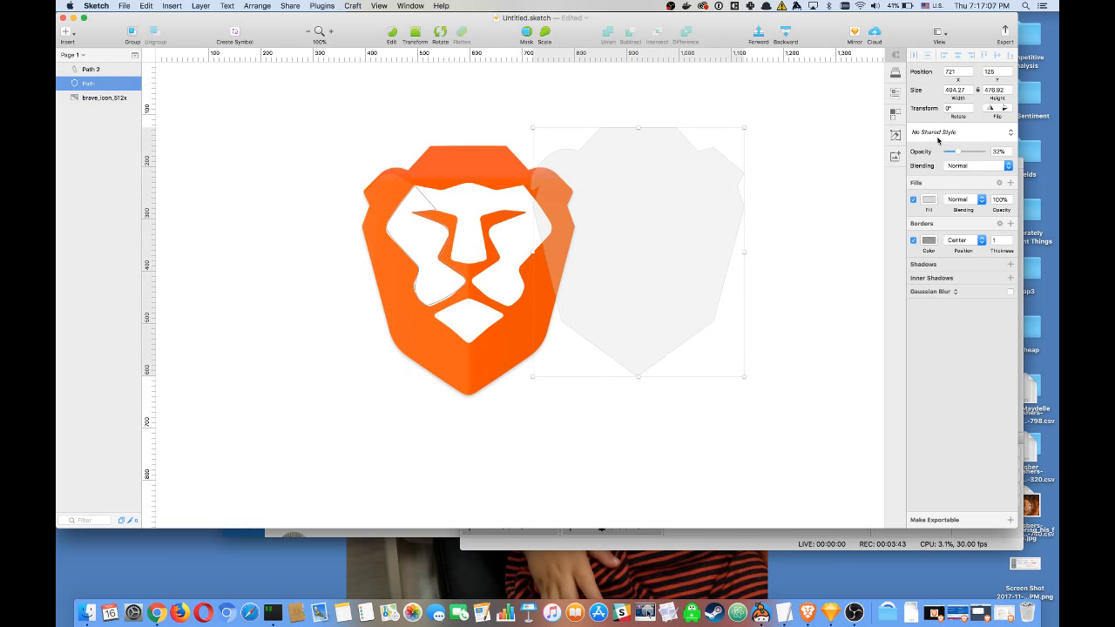
{"action": "left_click_drag", "start_coordinate": [956, 153], "coordinate": [984, 152]}
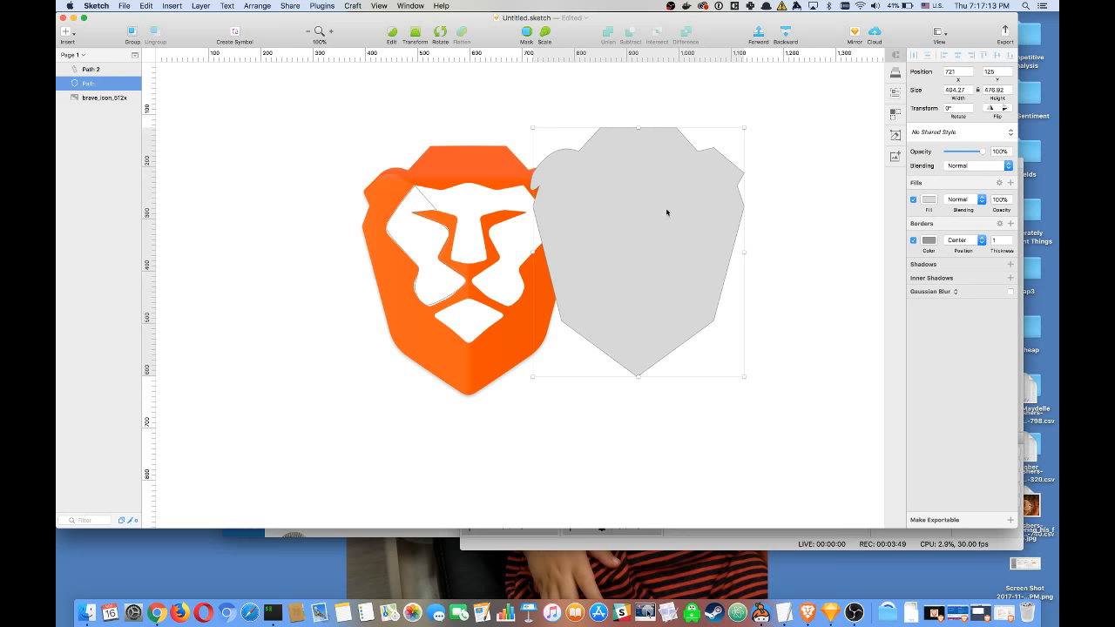
{"action": "left_click_drag", "start_coordinate": [667, 212], "coordinate": [722, 231]}
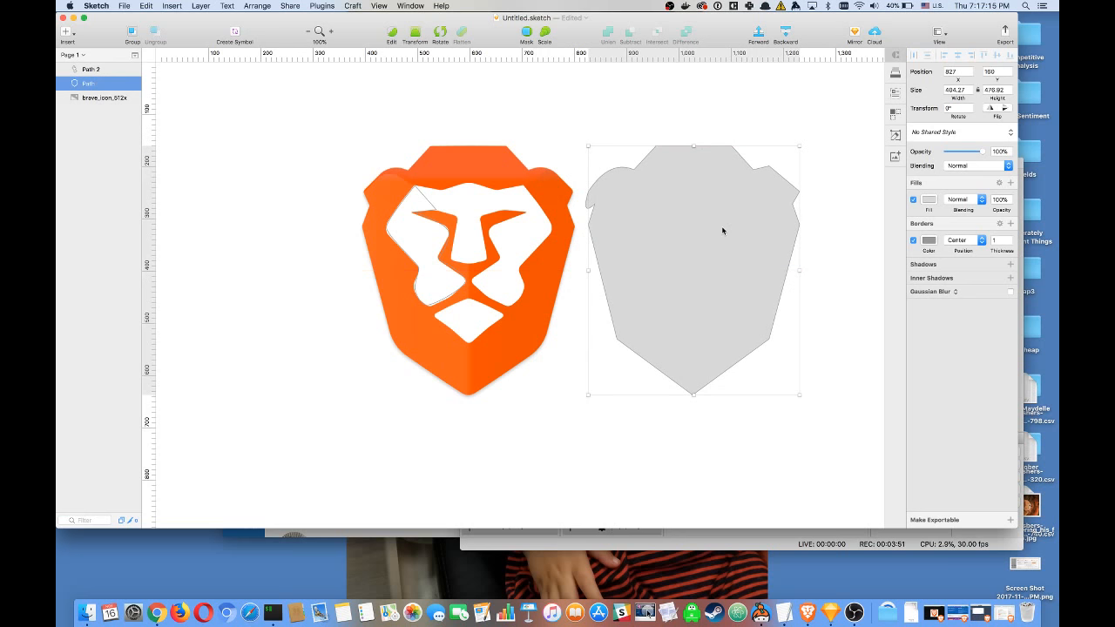
Fill the head shape with the orange FF631B sampled from the lower part of the lion icon
{"action": "left_click", "coordinate": [930, 200]}
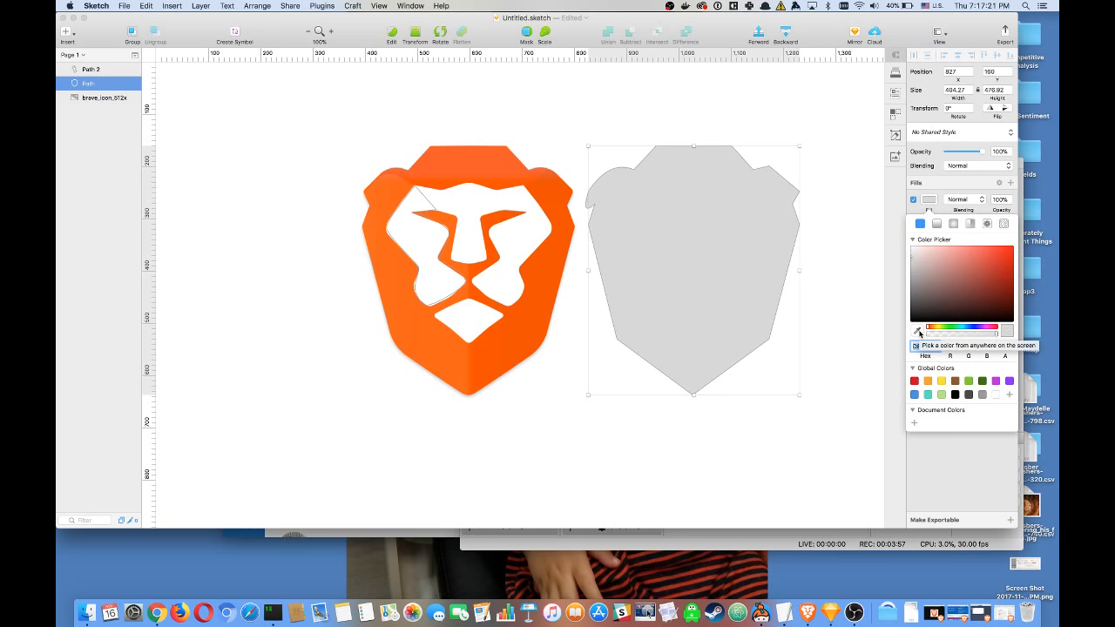
{"action": "left_click", "coordinate": [919, 331]}
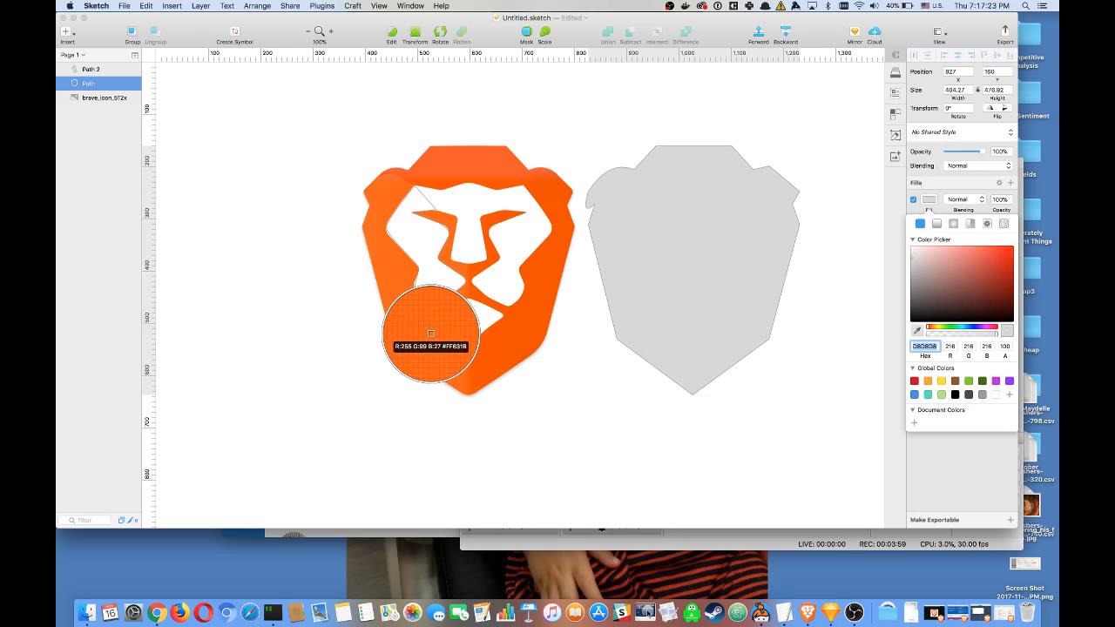
{"action": "left_click", "coordinate": [430, 332]}
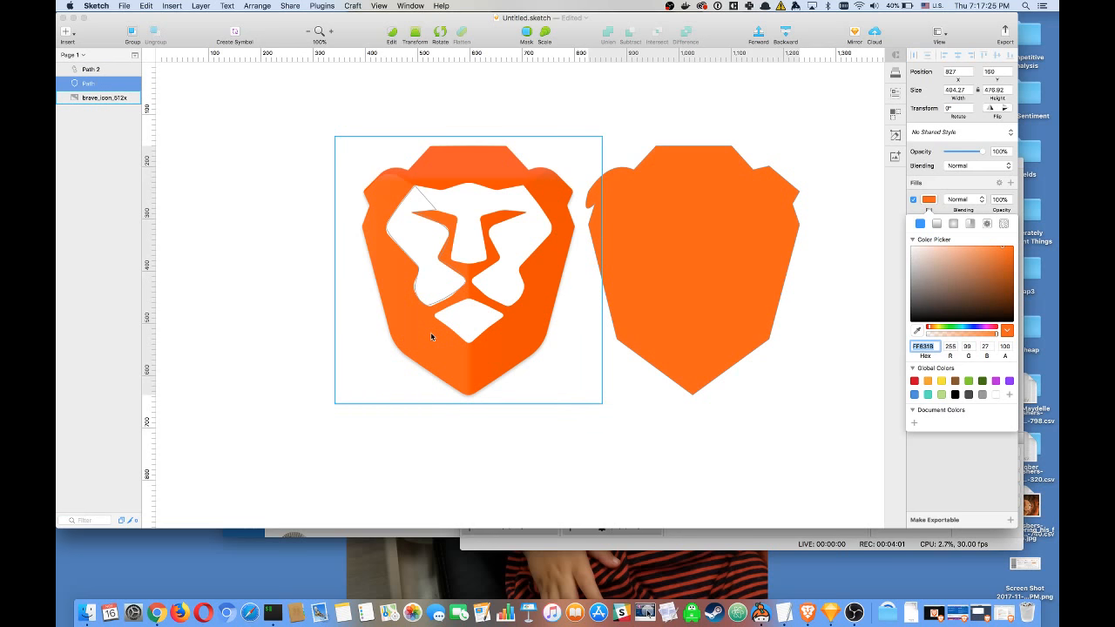